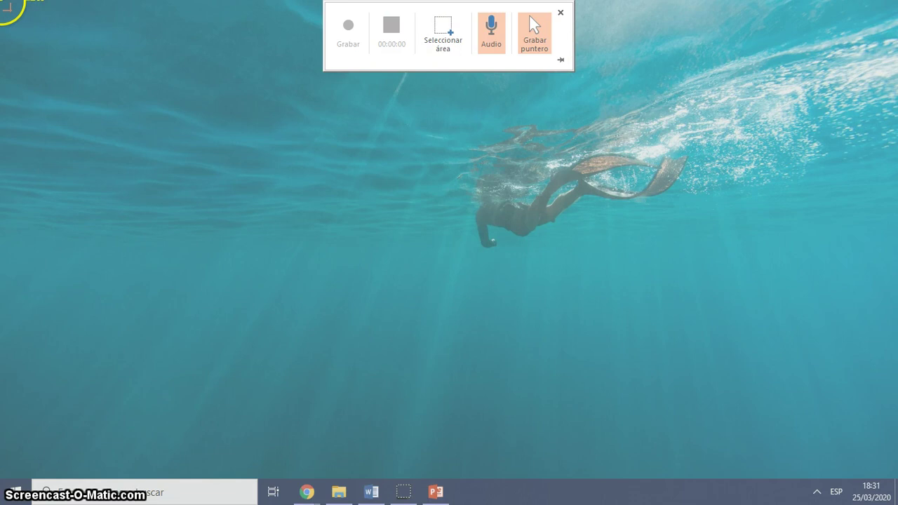
Step: Set the entire screen as the capture area and start the screen recording
left_click_drag(9, 7, 896, 502)
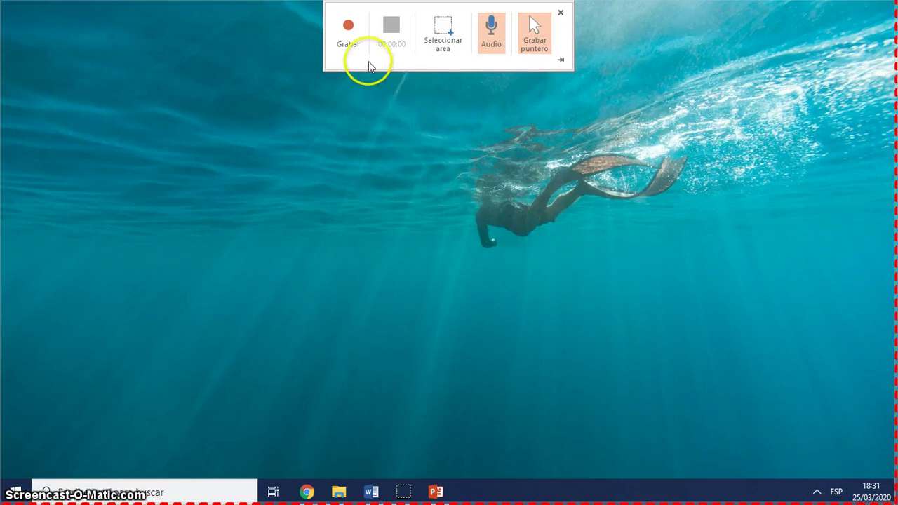
left_click(349, 43)
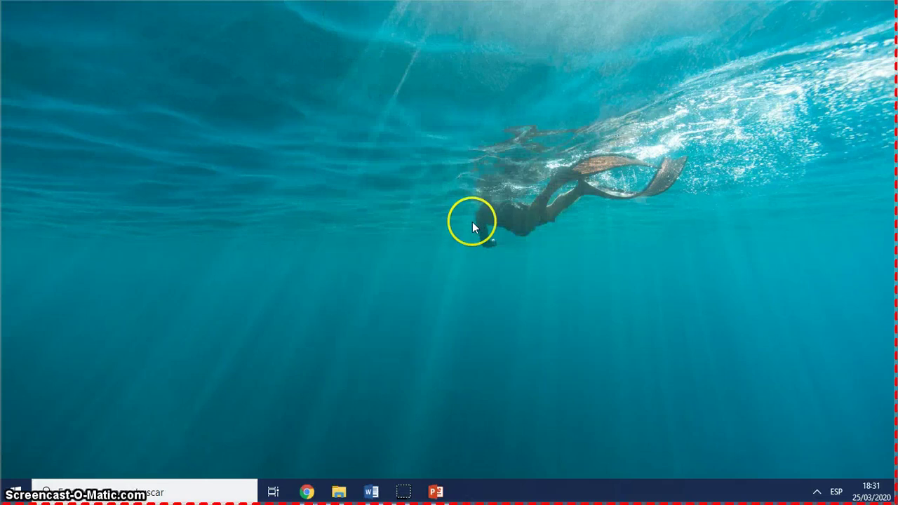
Step: Set the desktop background to the beach image with rock formations, check it on the desktop, and return to the personalization settings
right_click(331, 131)
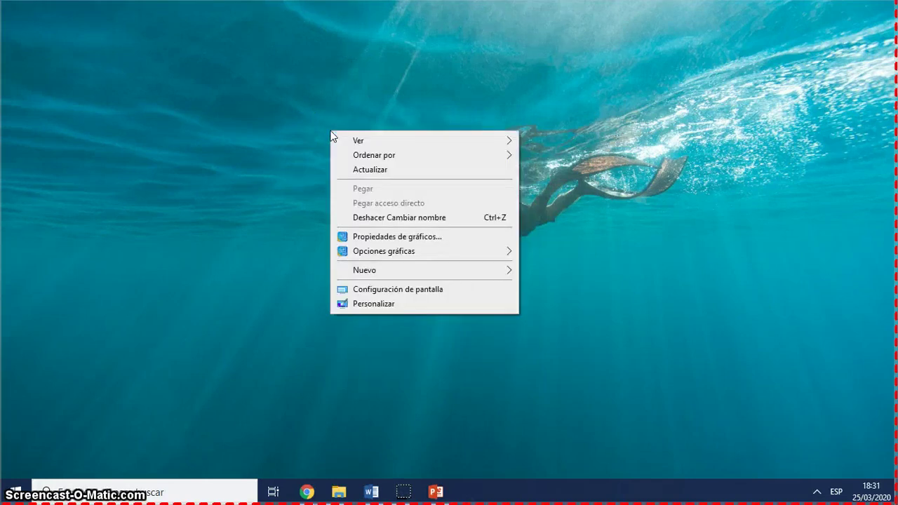
left_click(374, 305)
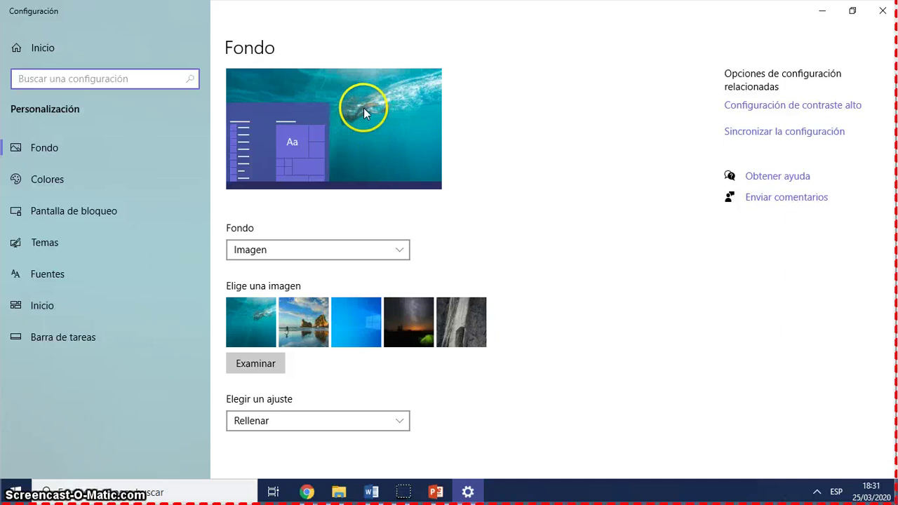
left_click(42, 149)
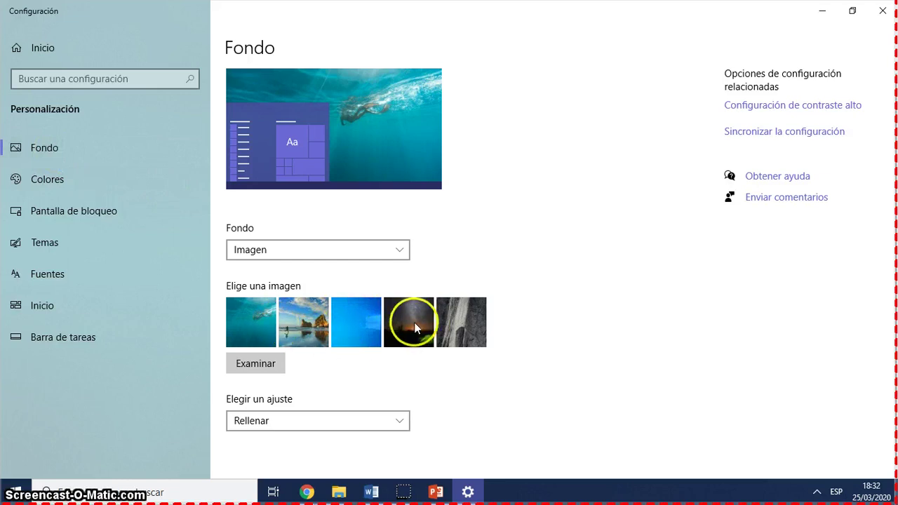
left_click(308, 326)
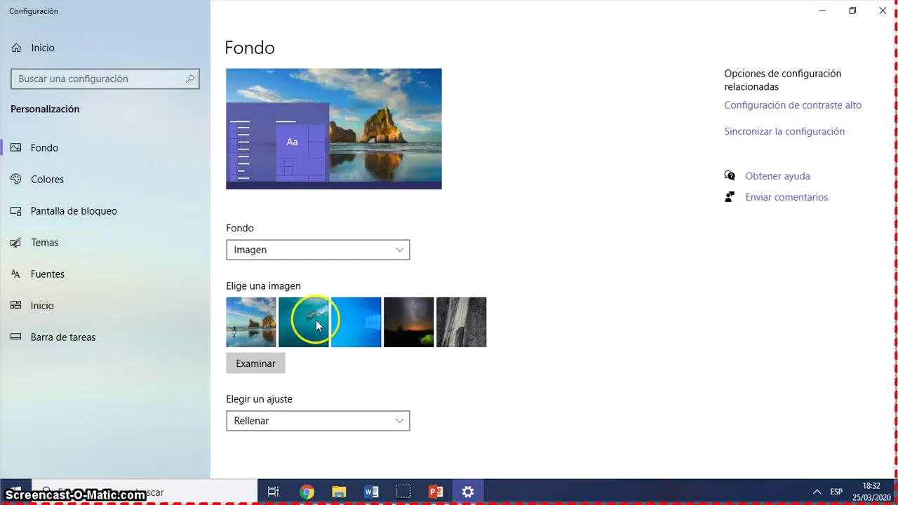
left_click(823, 11)
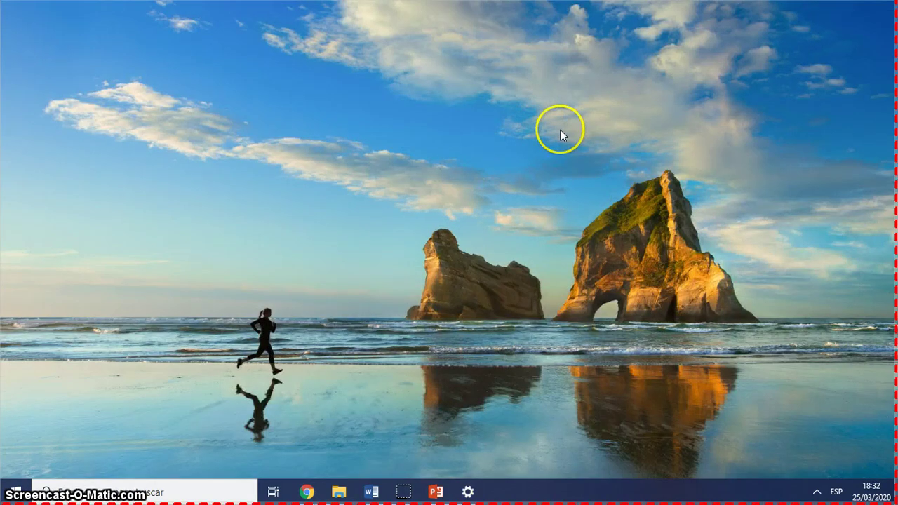
left_click(467, 494)
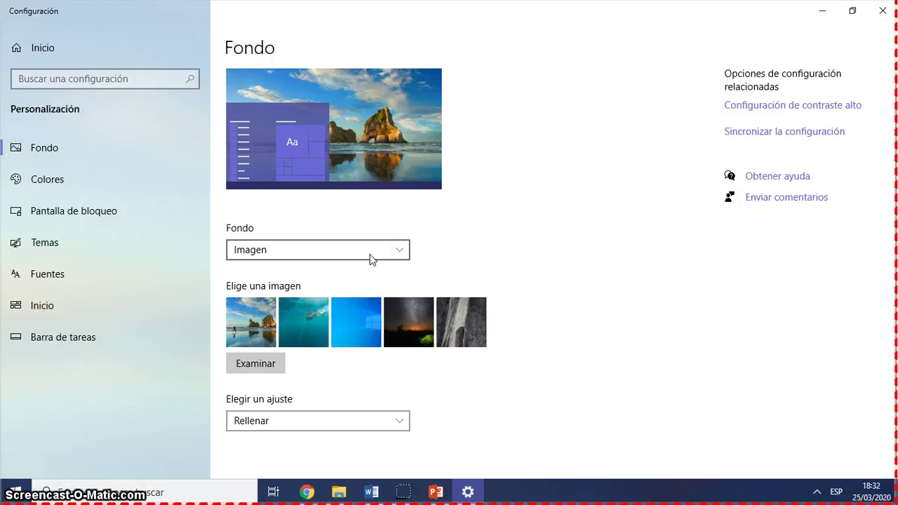
Step: Open the Colores page of the personalization settings
left_click(78, 183)
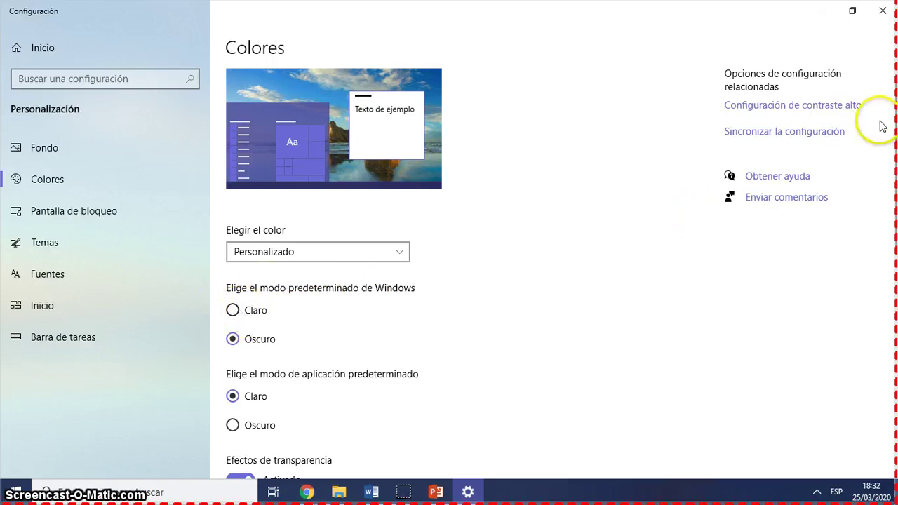
mouse_move(763, 11)
left_click_drag(764, 10, 644, 8)
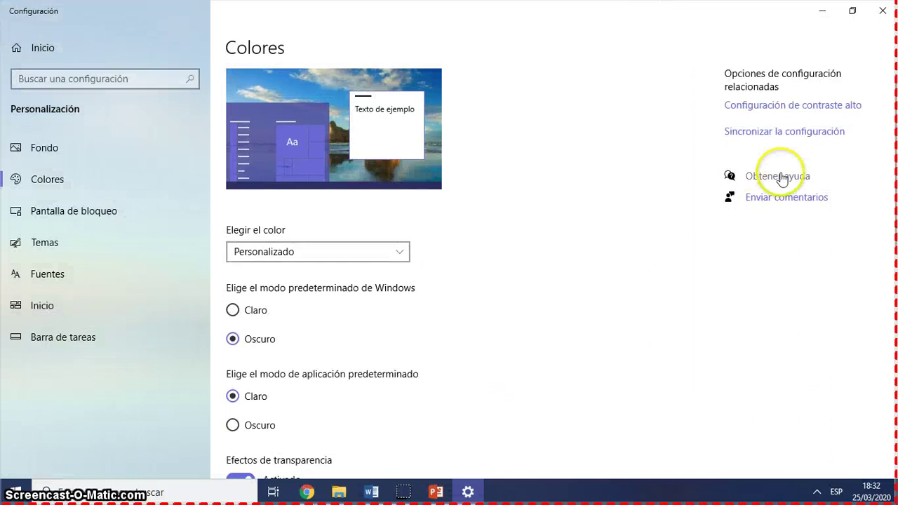
Step: Try the Claro default Windows mode and switch it back to Oscuro
left_click(233, 311)
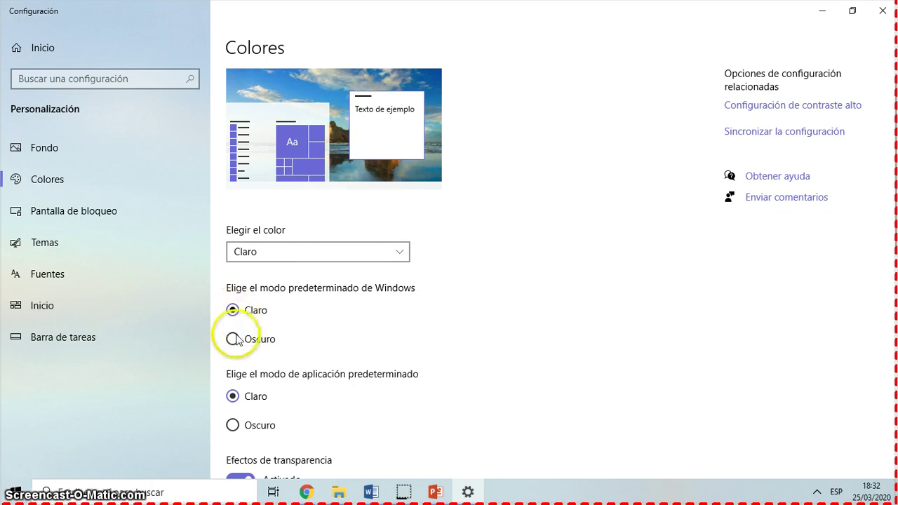
left_click(234, 339)
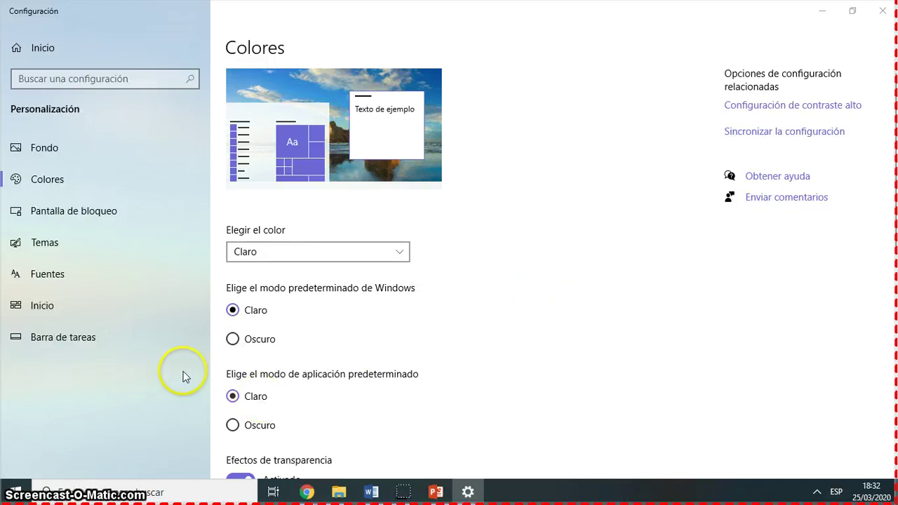
mouse_move(397, 489)
left_click(232, 339)
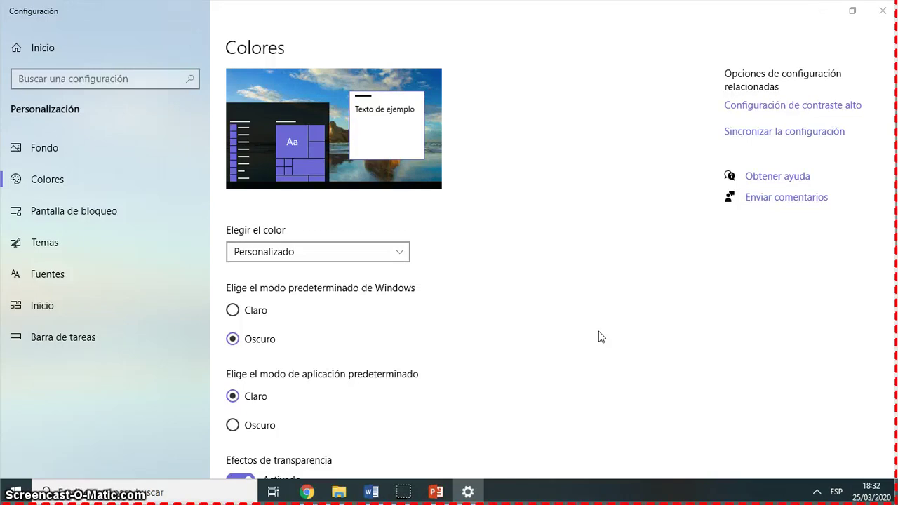
Step: Set the accent colour to red, check it in the Start menu, and return to the colour settings
left_click_drag(891, 231, 891, 387)
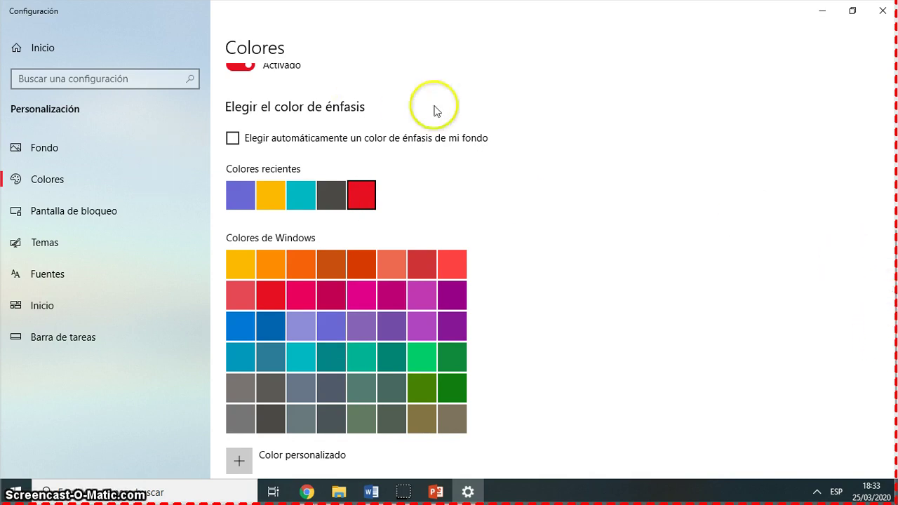
left_click(822, 12)
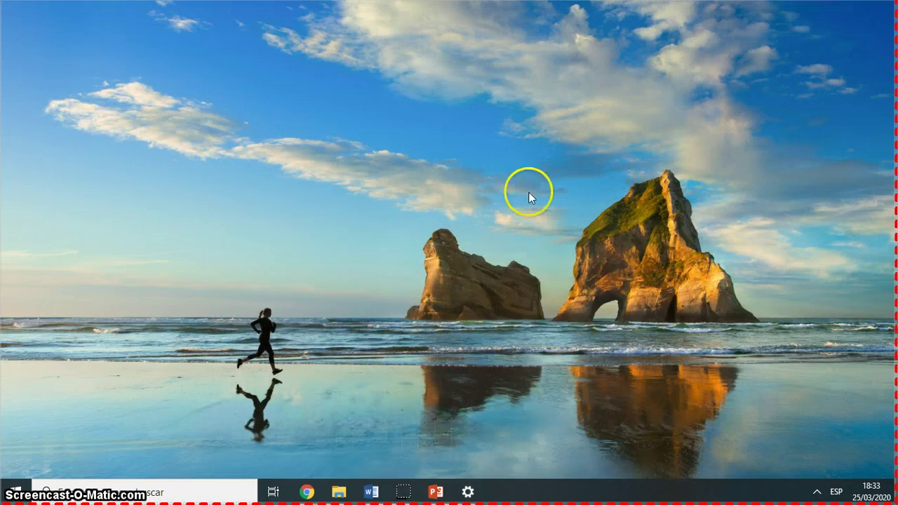
left_click(21, 494)
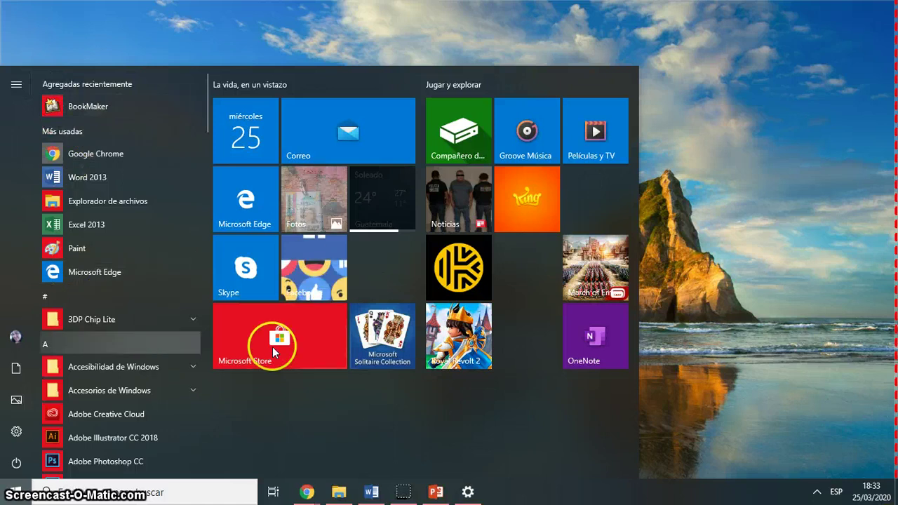
left_click(459, 492)
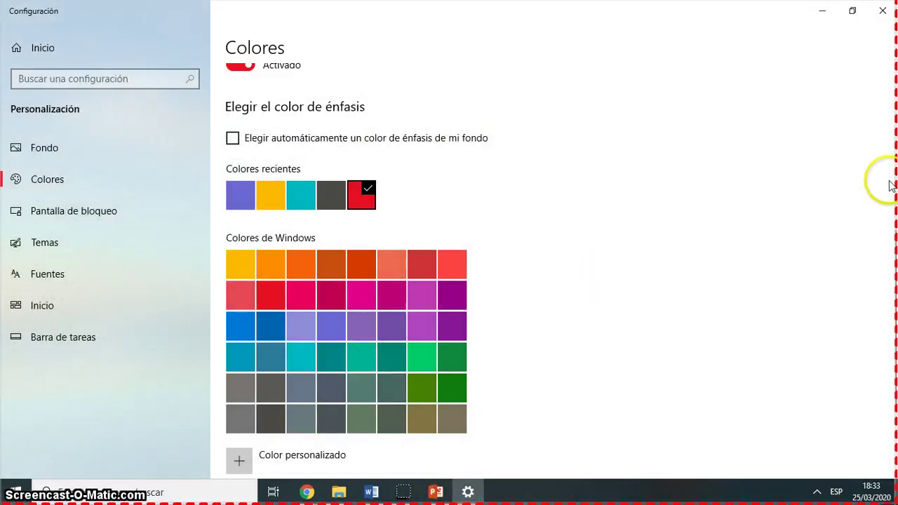
Step: Show the accent colour on Start, taskbar and action center, check the Start menu, and bring back the settings window maximized
left_click_drag(893, 240, 893, 310)
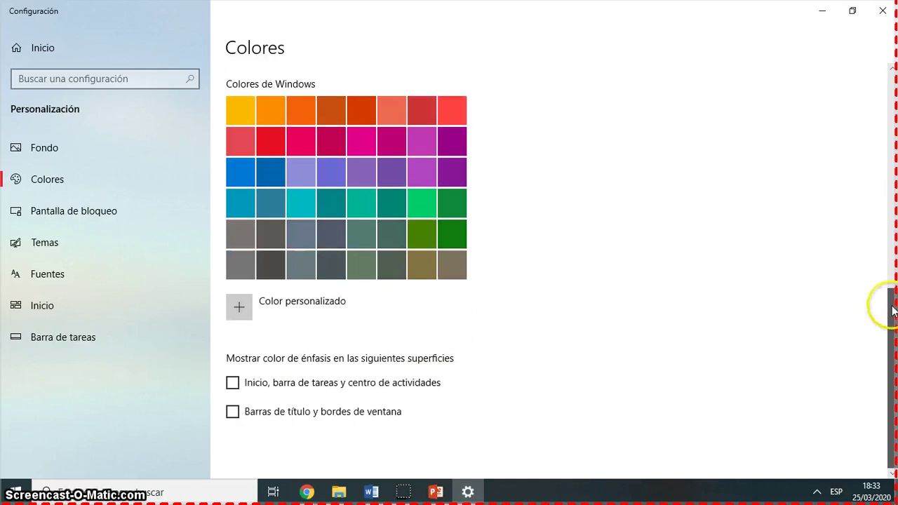
left_click(232, 383)
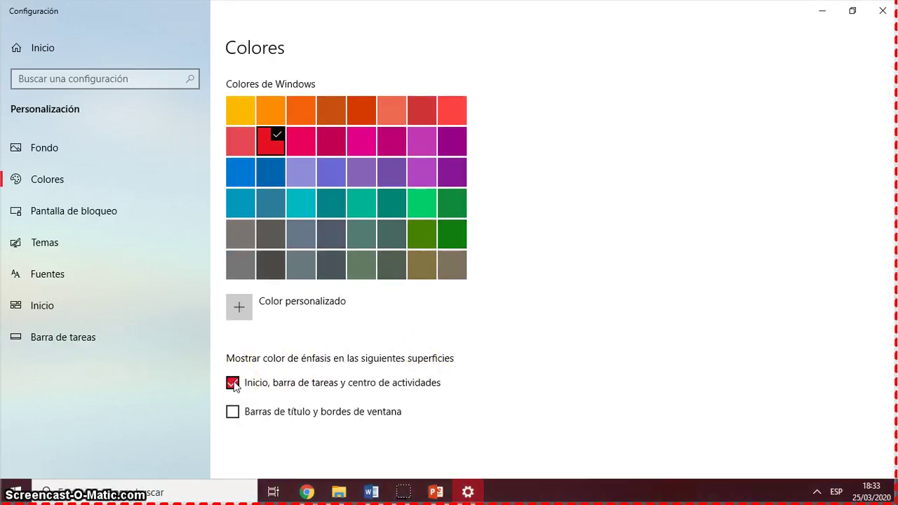
left_click(822, 13)
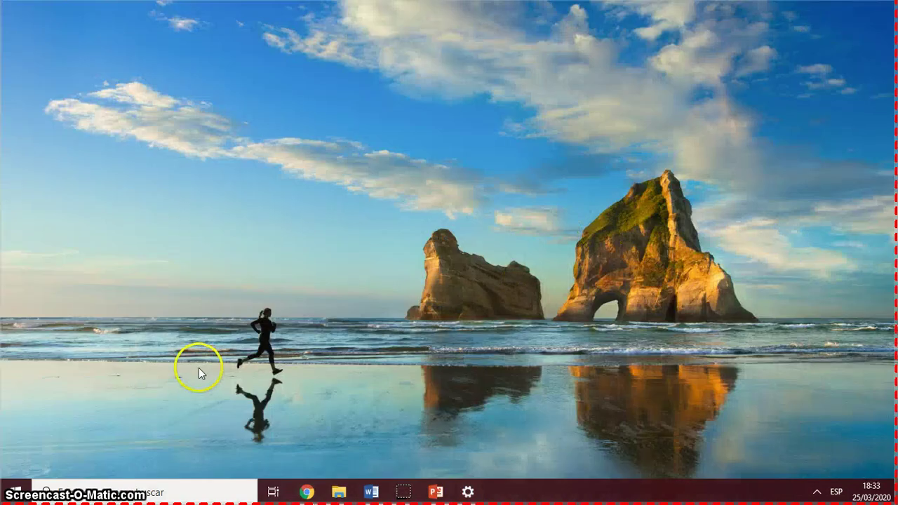
left_click(14, 491)
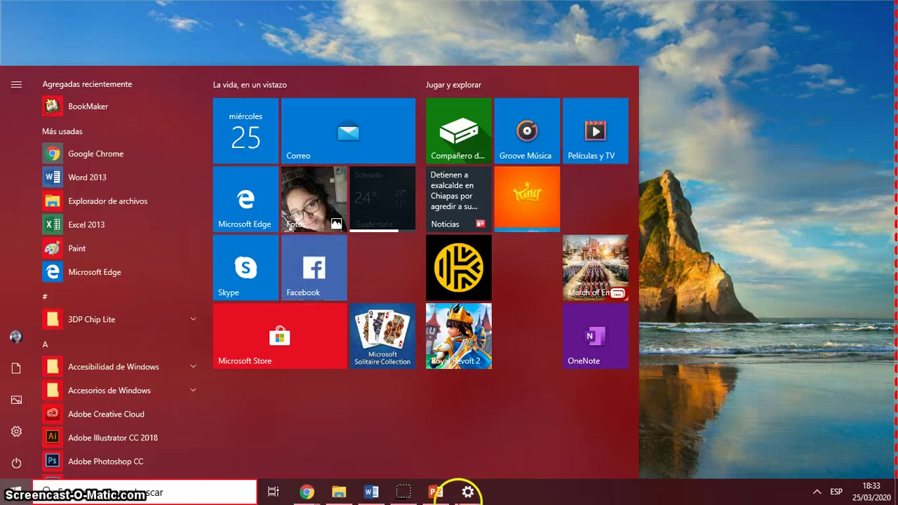
left_click(471, 493)
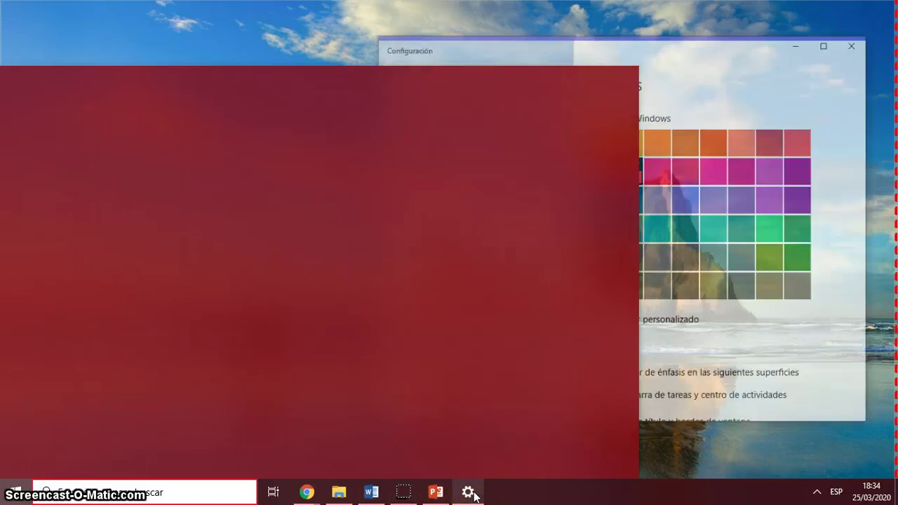
left_click(436, 491)
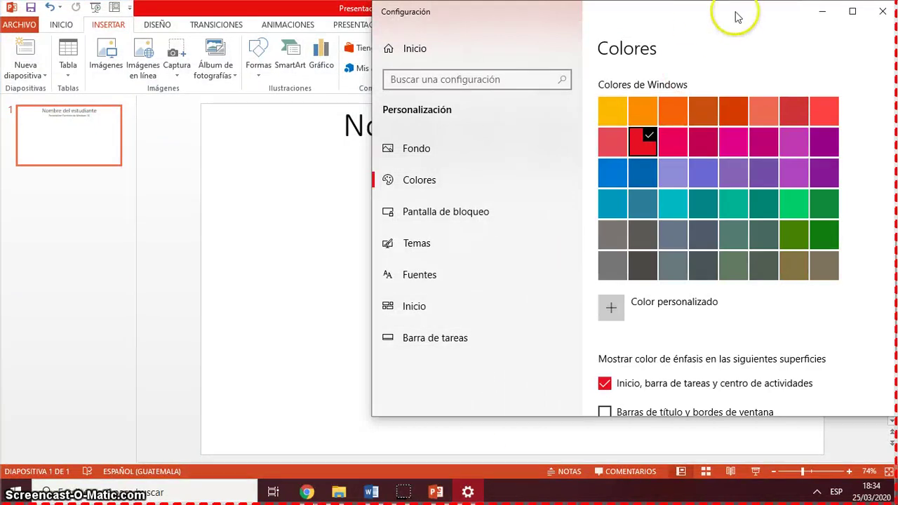
left_click_drag(736, 15, 587, 4)
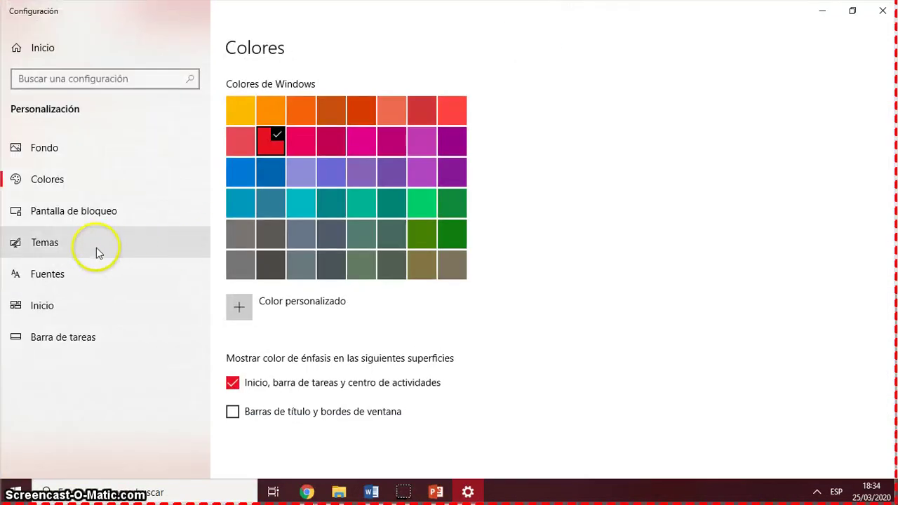
Step: Set the lock screen (Pantalla de bloqueo) background to the blue ice cave image and look through its remaining options
left_click(70, 225)
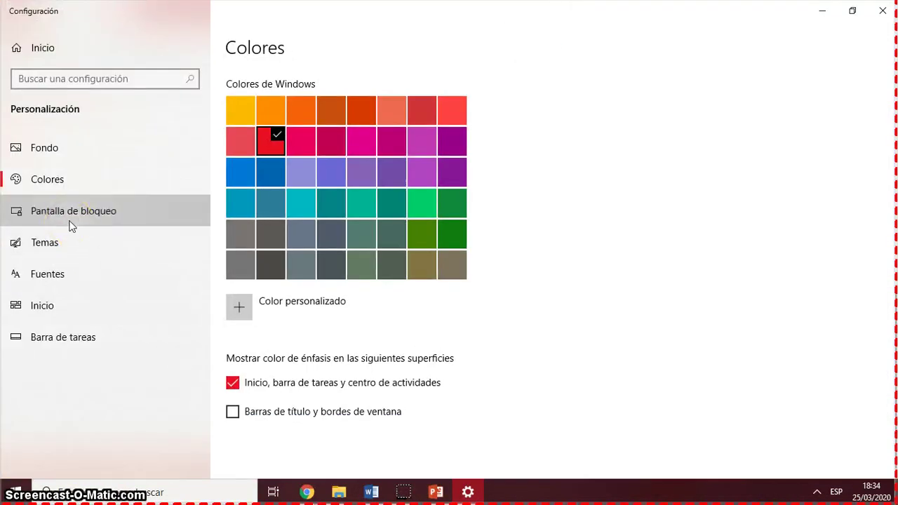
left_click(341, 188)
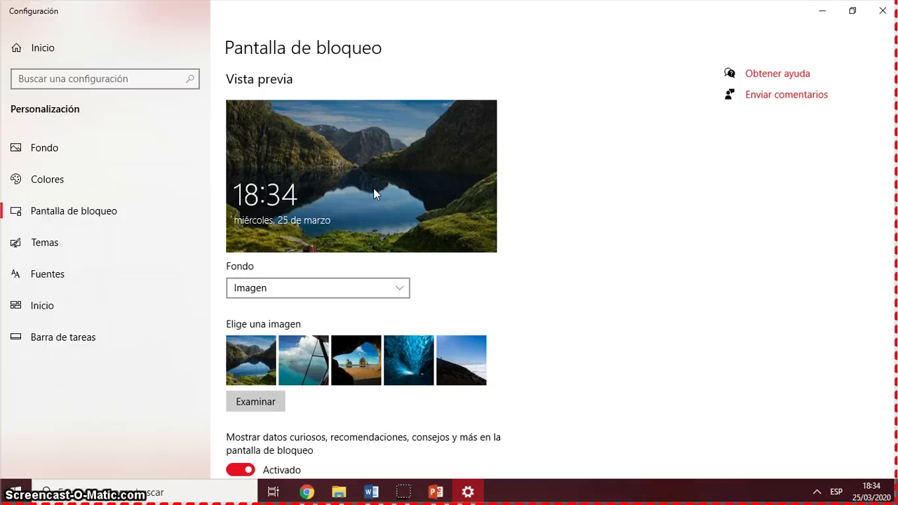
left_click(404, 162)
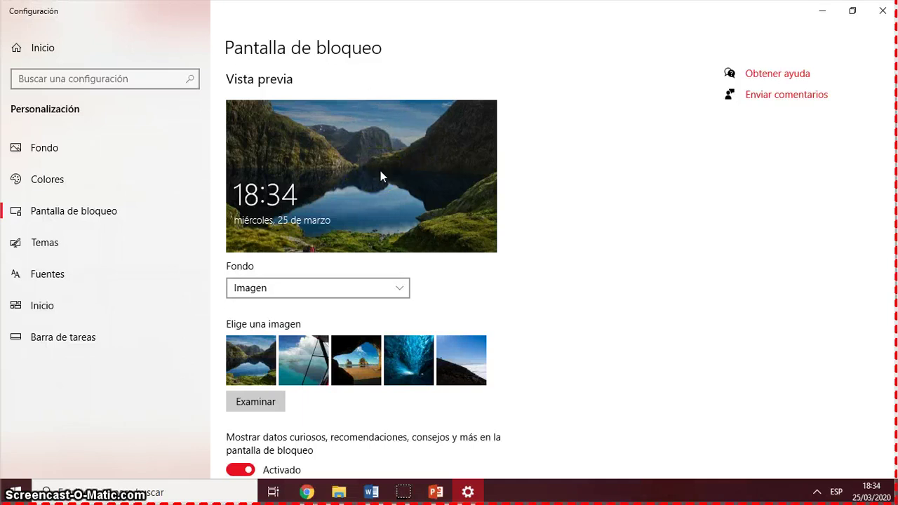
left_click(413, 362)
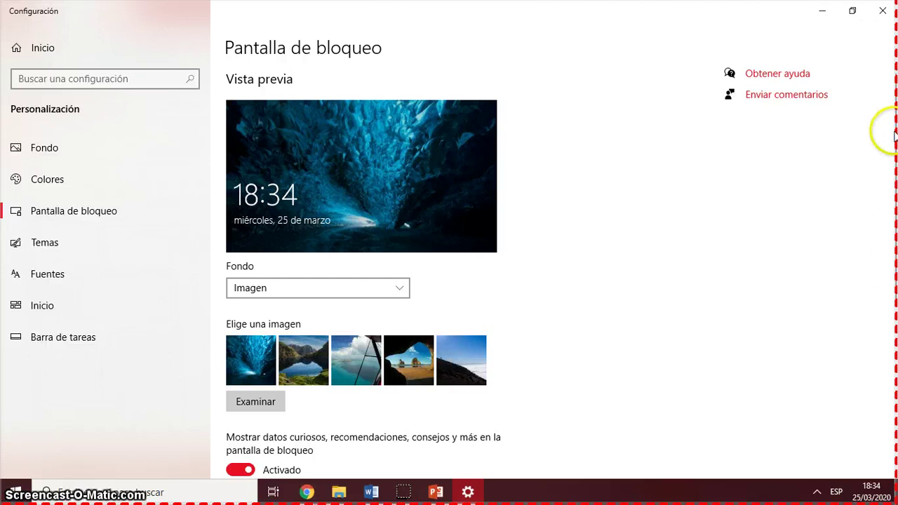
left_click_drag(890, 140, 892, 181)
left_click_drag(893, 235, 887, 136)
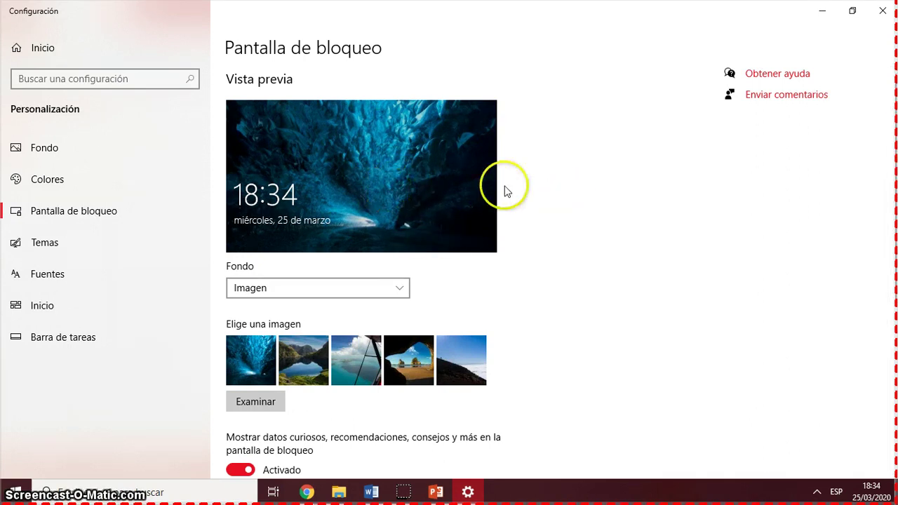
Step: Return to PowerPoint, stop the screen recording, and shrink the inserted video to about 26.51 cm wide by 14.87 cm high
left_click(881, 13)
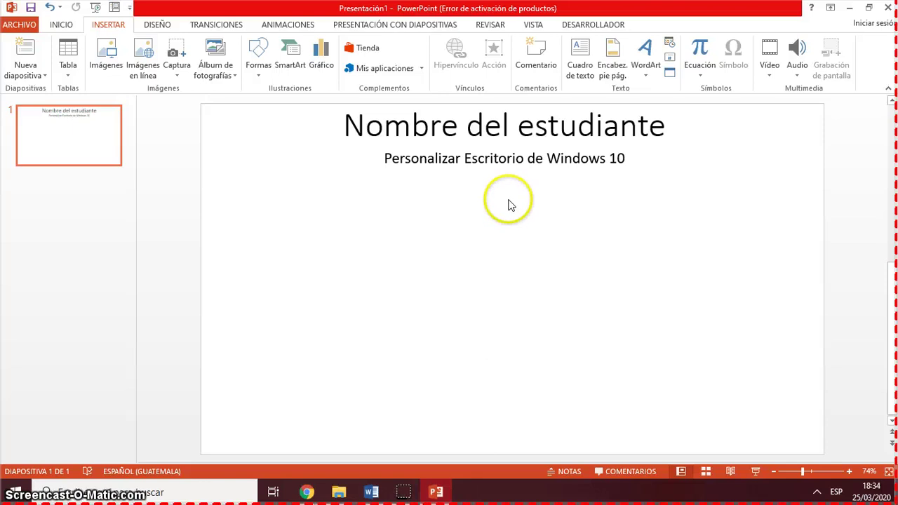
mouse_move(463, 19)
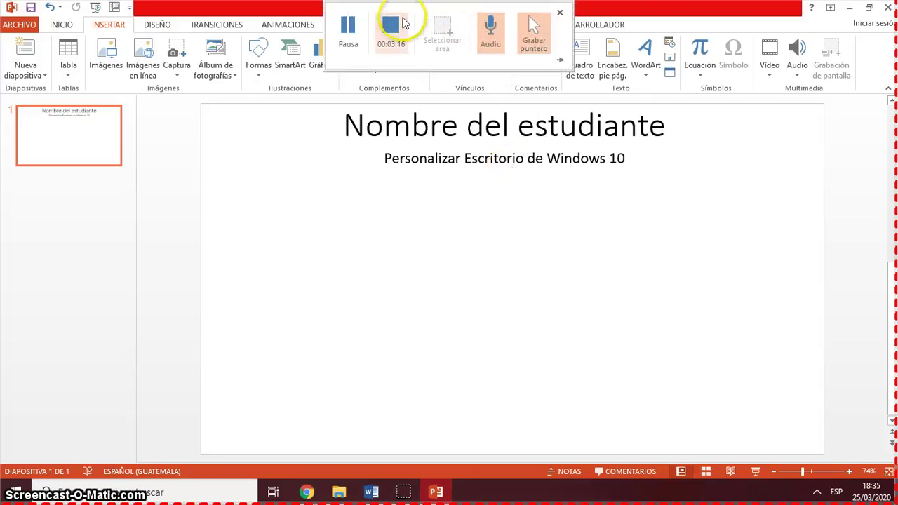
left_click(390, 34)
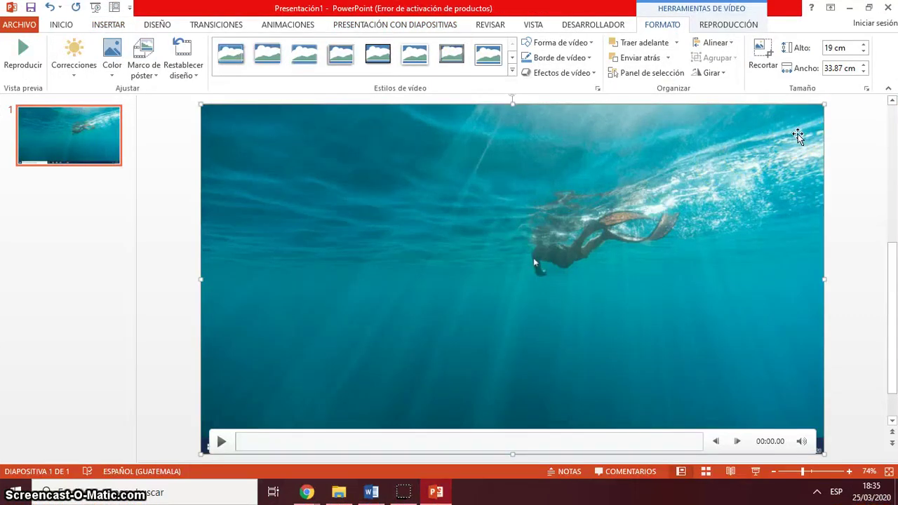
left_click_drag(823, 103, 689, 258)
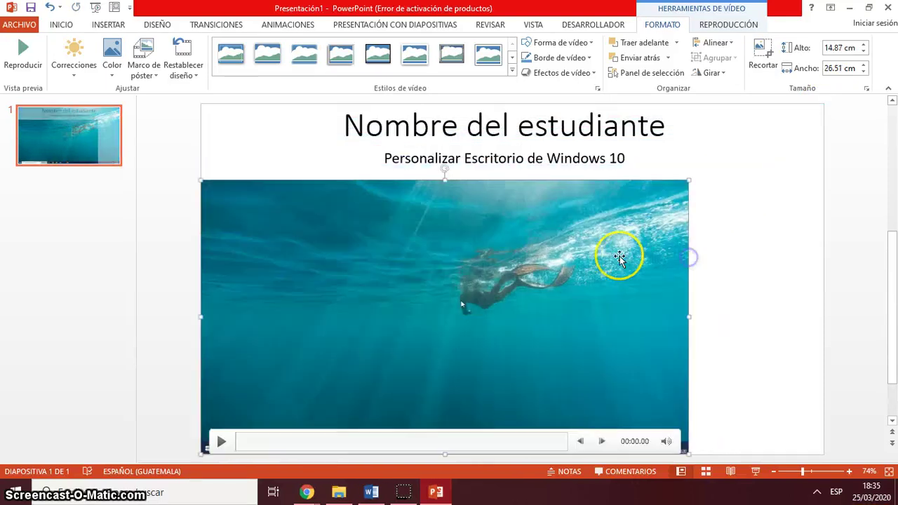